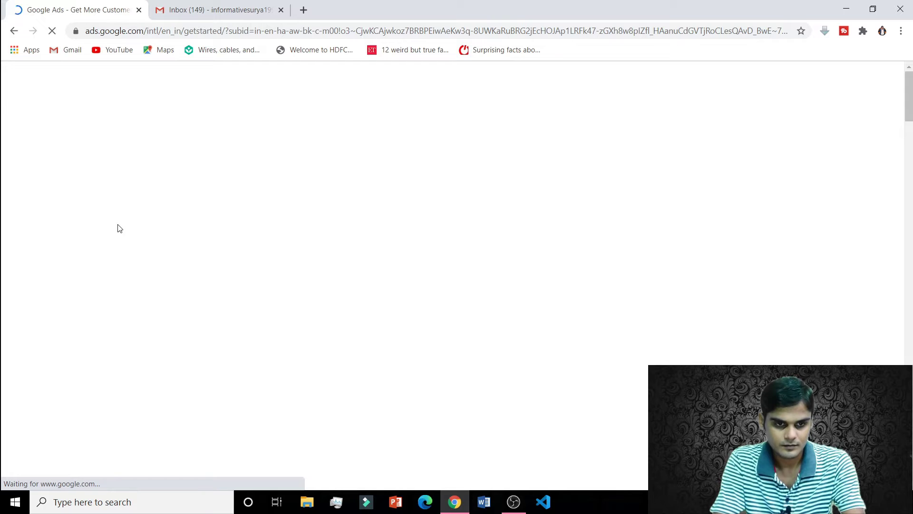
# Request the Rs.2000 ad credit offer code by entering the account's email address, passing the robot check and submitting the form.
pyautogui.scroll(-5, 384, 243)
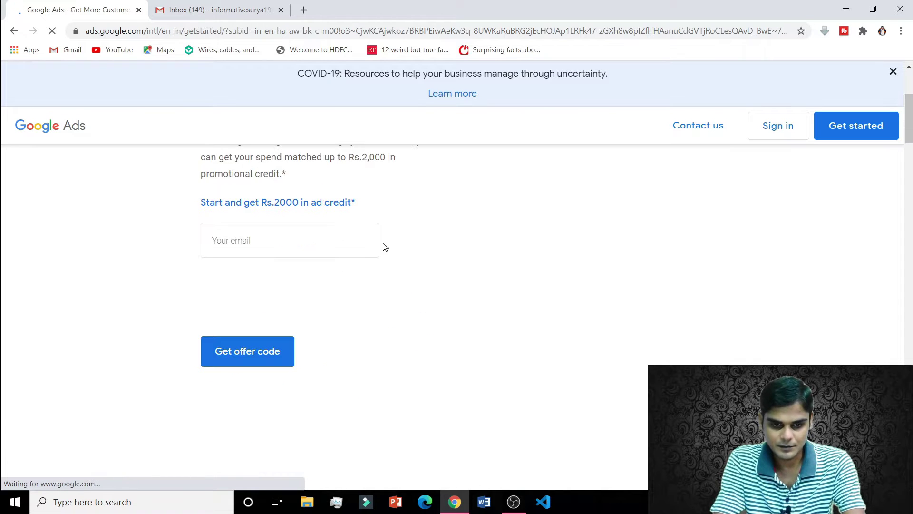
pyautogui.scroll(6, 384, 245)
pyautogui.scroll(-4, 384, 184)
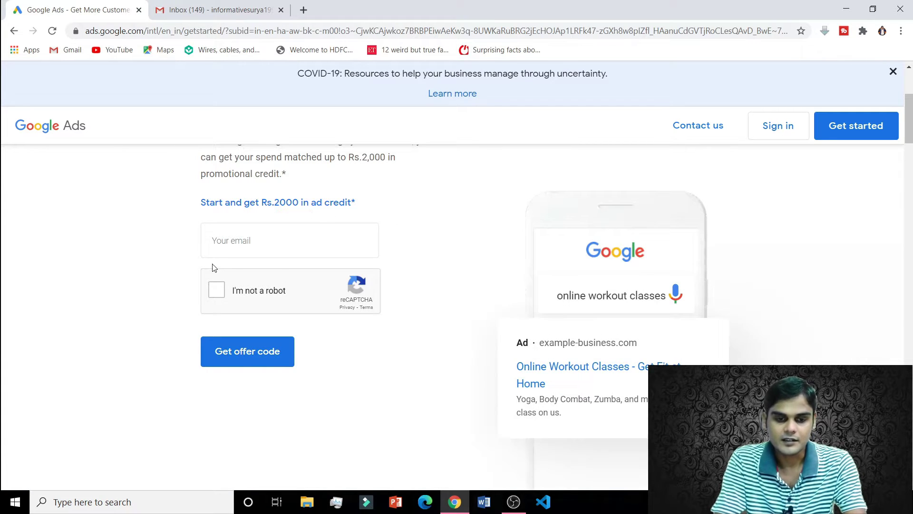
pyautogui.click(228, 240)
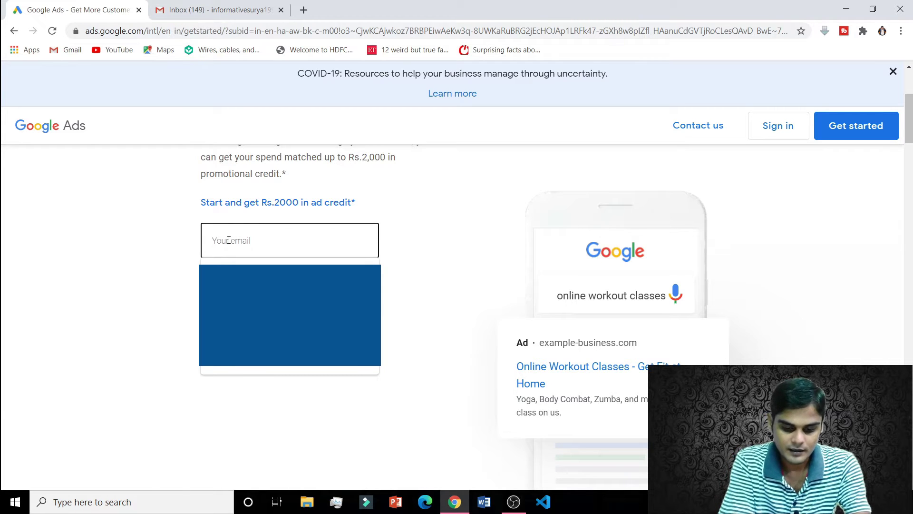
pyautogui.write('inf')
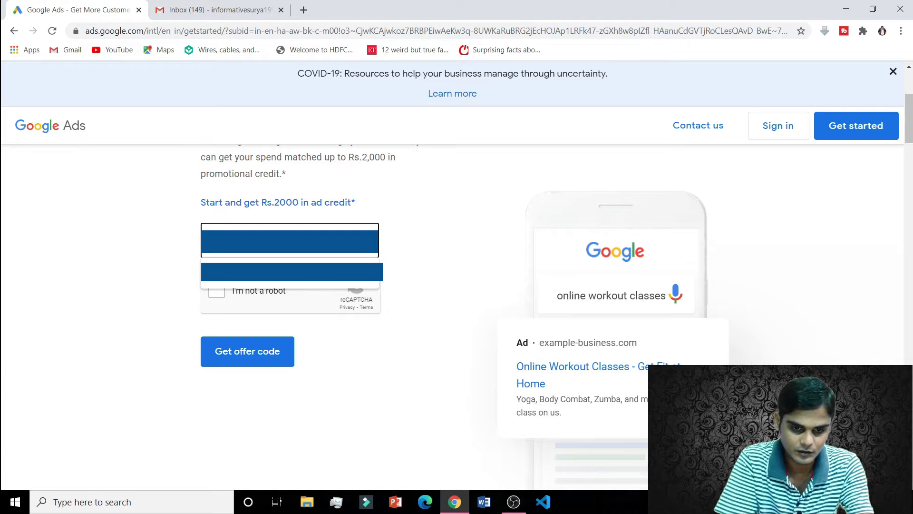
pyautogui.press('Down')
pyautogui.press('Return')
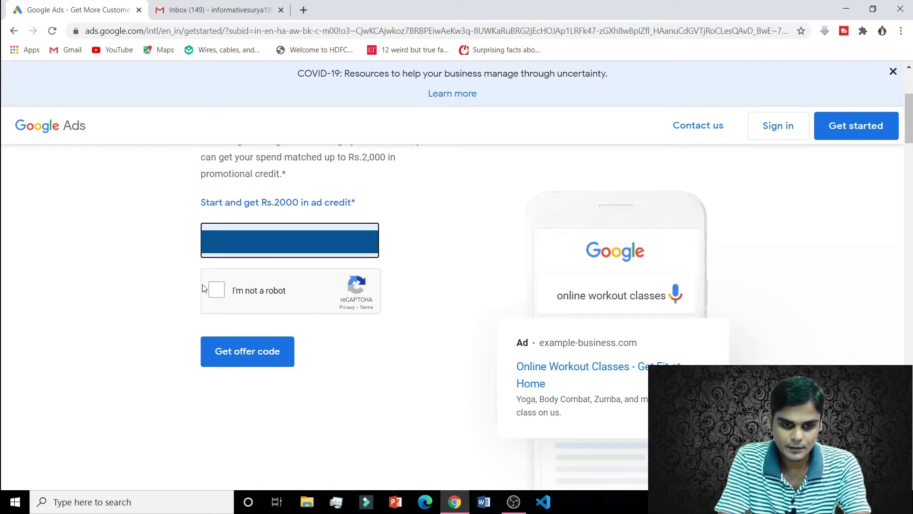
pyautogui.click(216, 292)
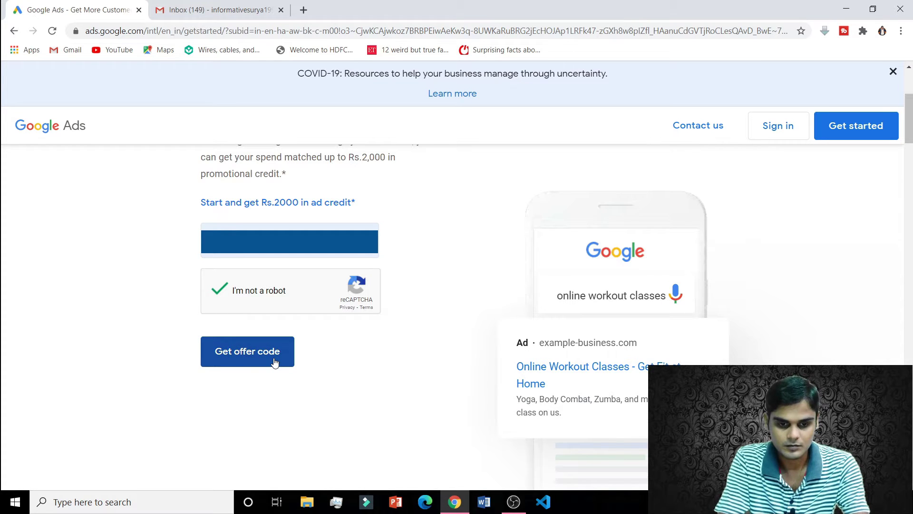
pyautogui.click(246, 353)
pyautogui.scroll(5, 180, 300)
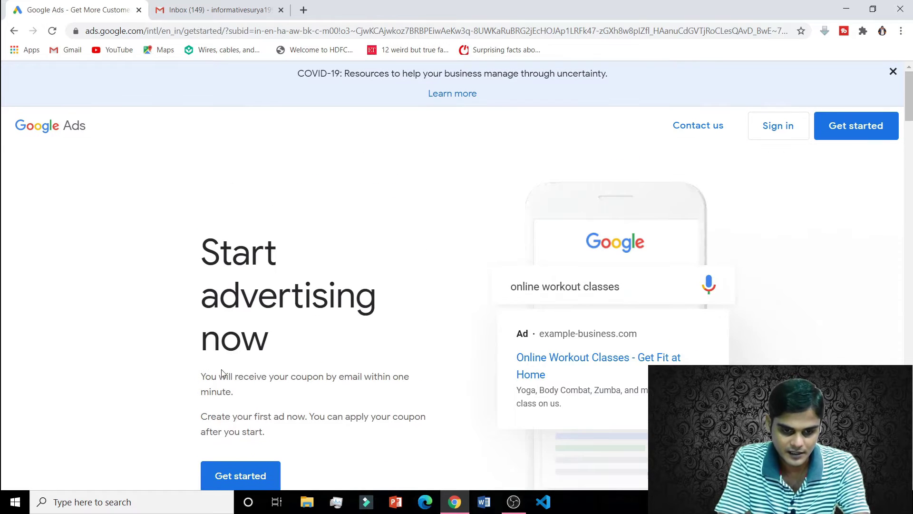
pyautogui.scroll(-2, 204, 374)
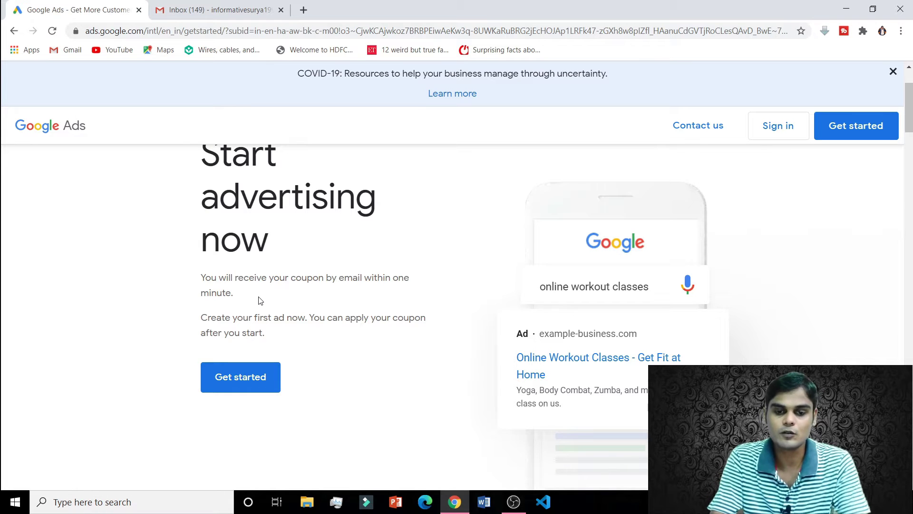
# Switch to Gmail, open the Google Ads ₹2000 offer email and locate the offer code in it.
pyautogui.click(194, 4)
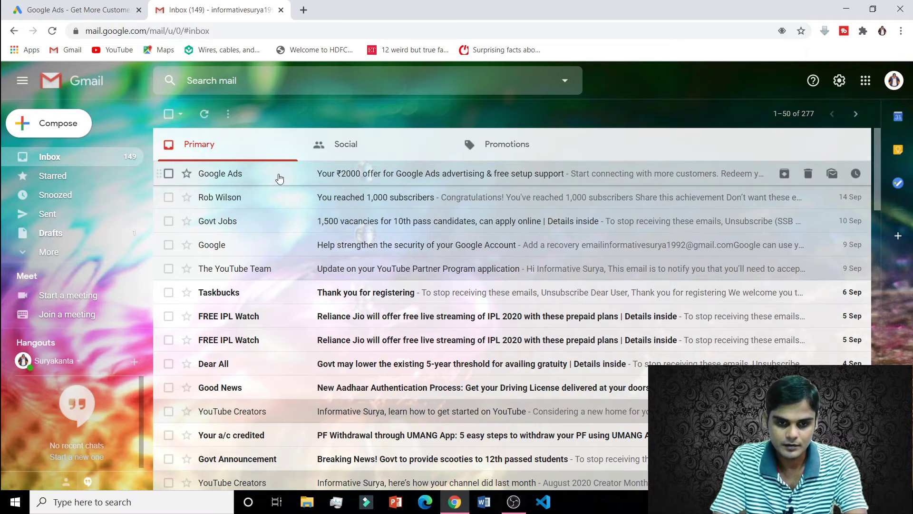
pyautogui.click(317, 183)
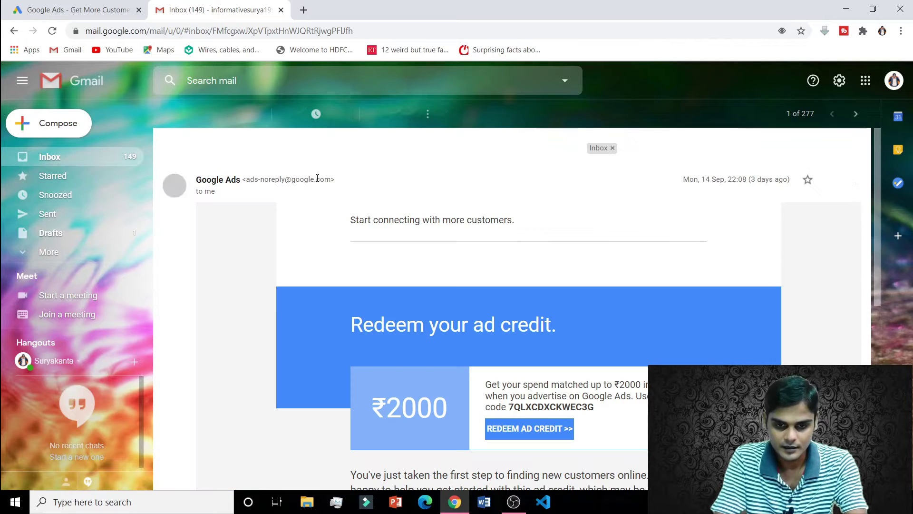
pyautogui.scroll(-4, 379, 225)
pyautogui.scroll(4, 378, 225)
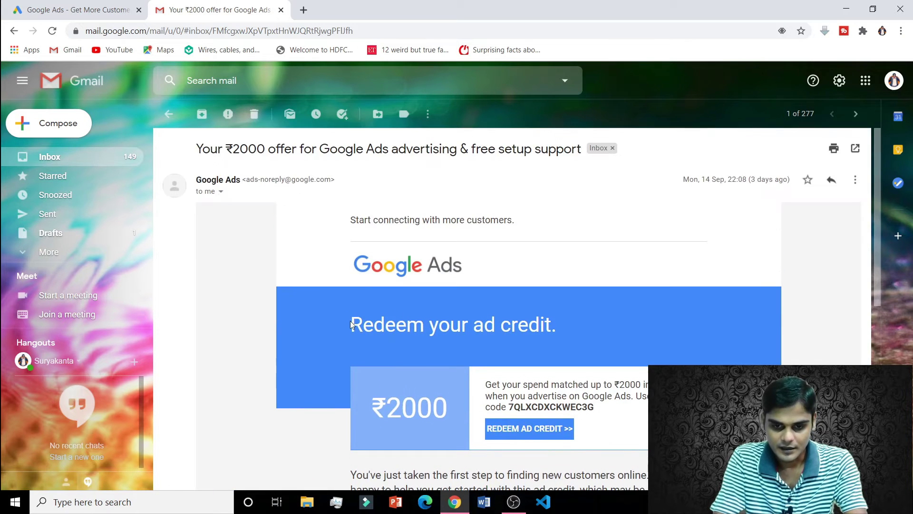
pyautogui.scroll(-4, 426, 352)
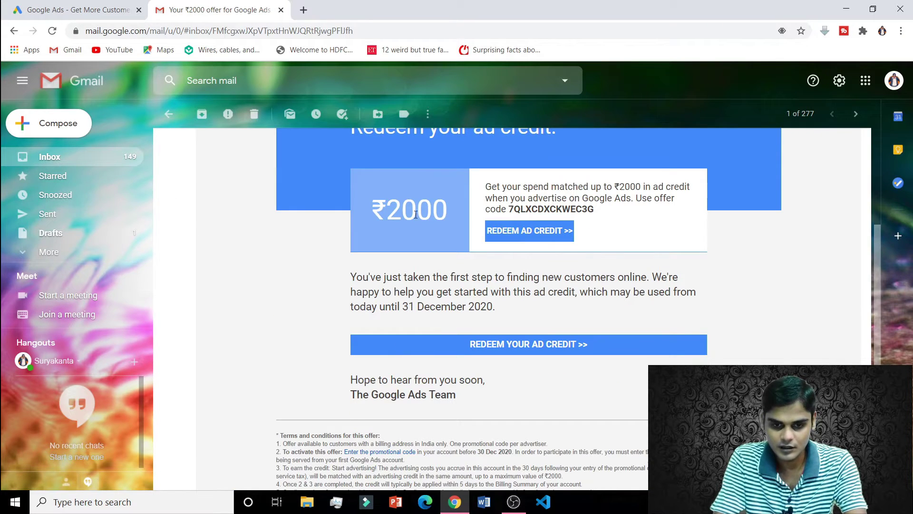
pyautogui.moveTo(510, 210); pyautogui.dragTo(598, 212)
pyautogui.click(778, 278)
pyautogui.scroll(2, 623, 271)
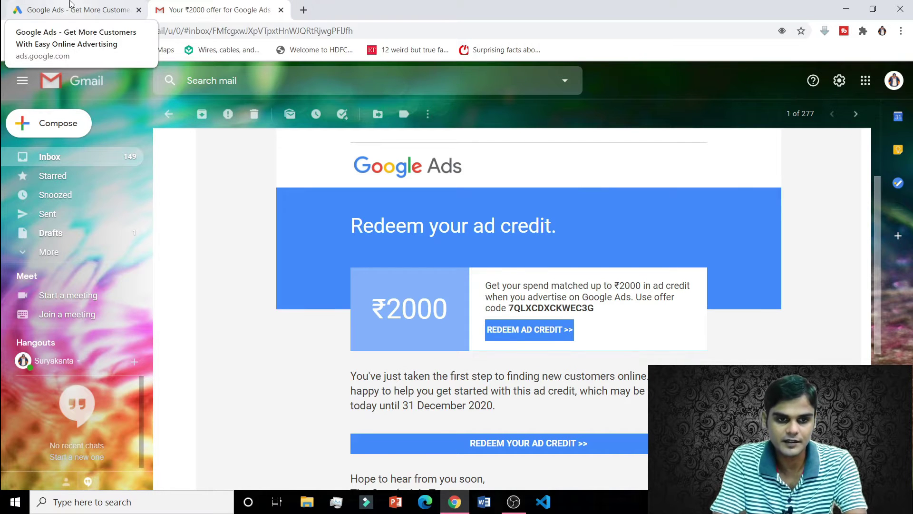
# Return to the Google Ads page, get started with a new account and switch the campaign setup to Expert Mode.
pyautogui.click(41, 6)
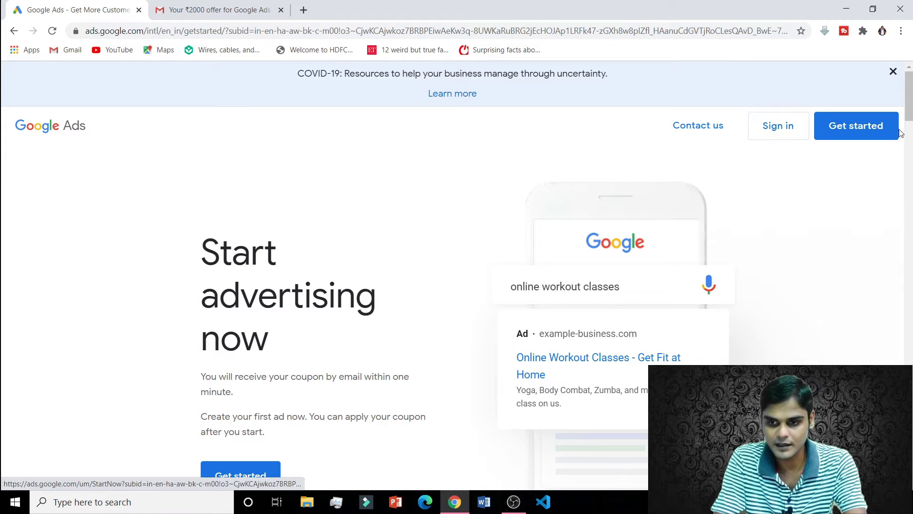
pyautogui.click(854, 128)
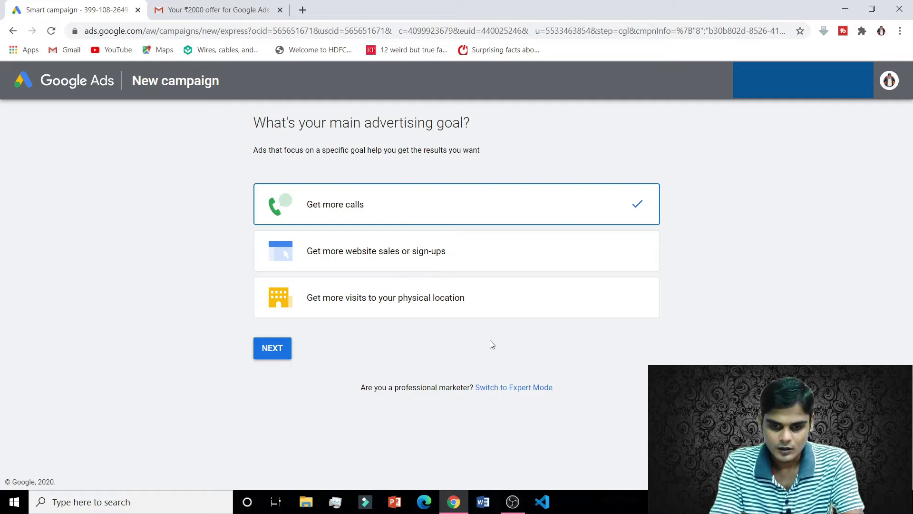
pyautogui.click(336, 265)
pyautogui.click(402, 216)
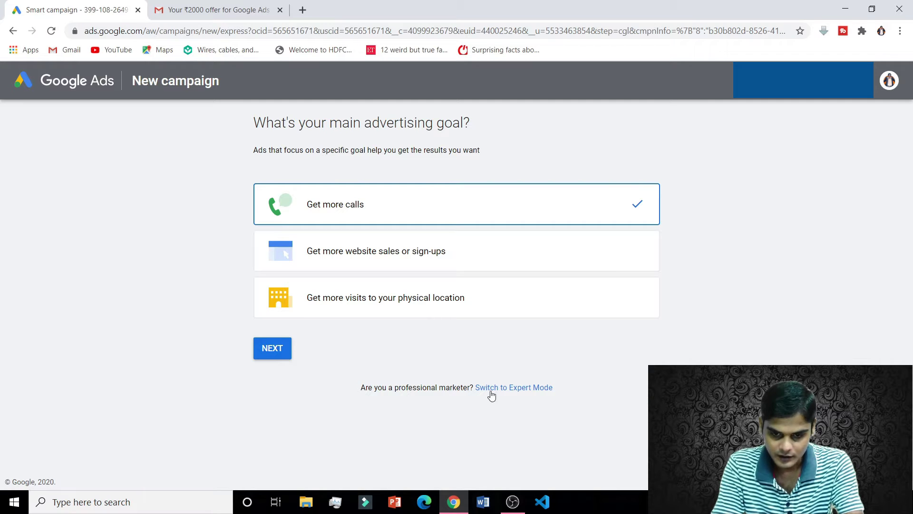
pyautogui.click(534, 388)
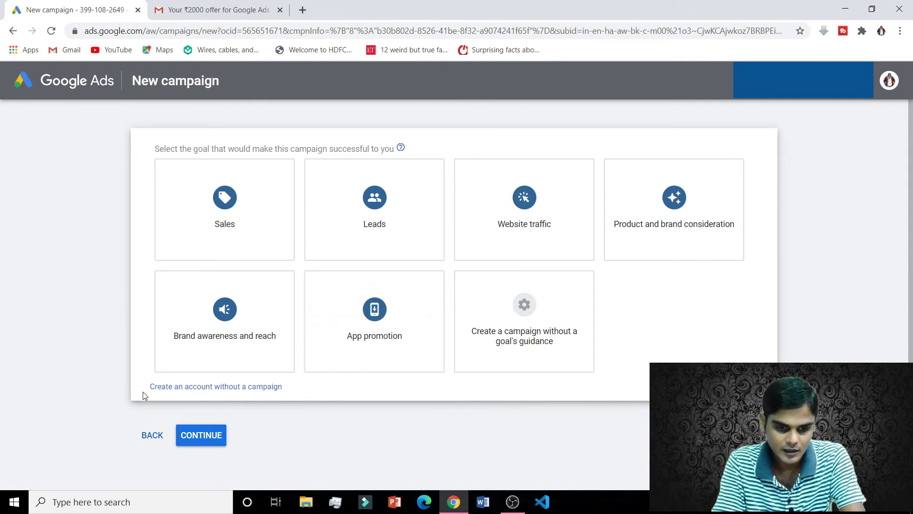
# Create an account without a campaign, submitting India, (GMT+05:30) India Time and Indian Rupee (INR ₹), and open the new account.
pyautogui.click(247, 387)
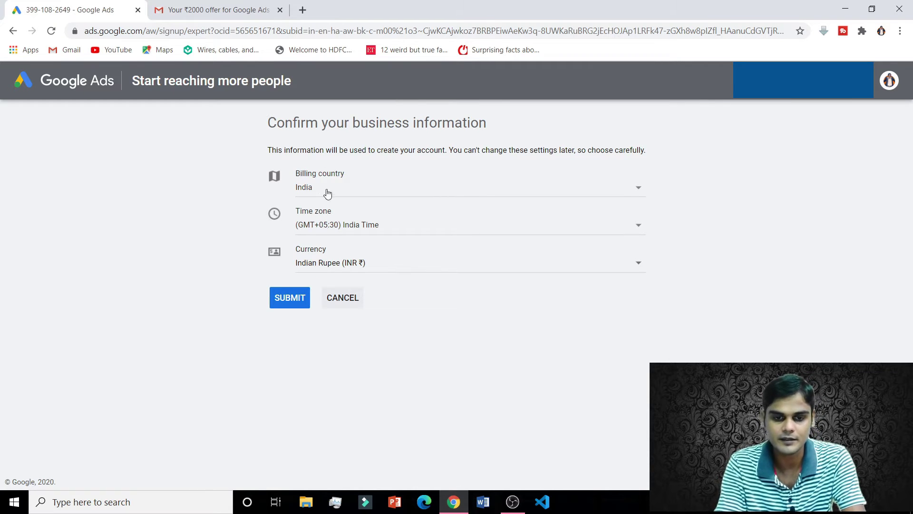
pyautogui.click(287, 298)
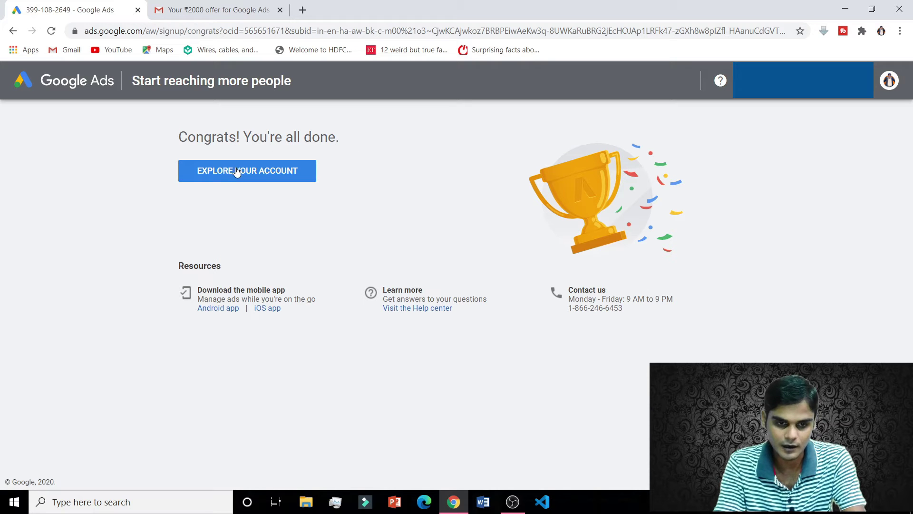
pyautogui.click(266, 176)
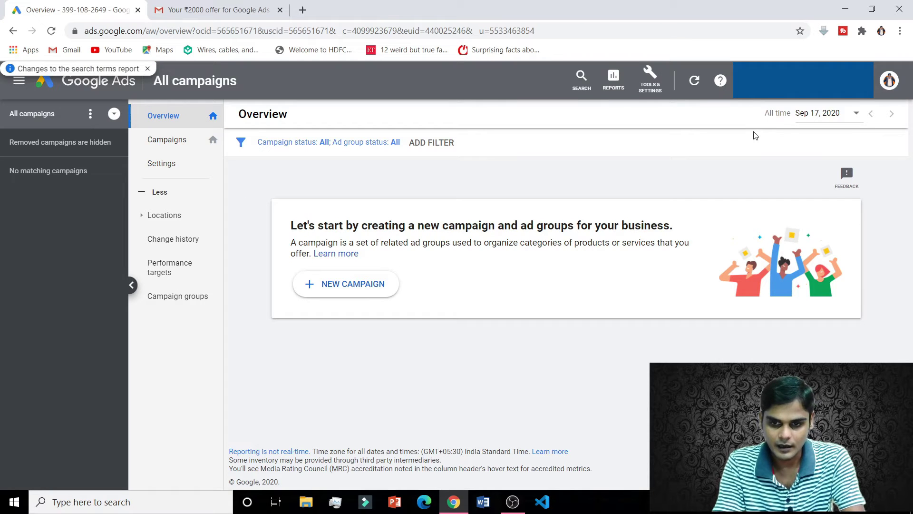
# Check the offer email in Gmail, and open the billing Promotions page in Google Ads.
pyautogui.click(218, 9)
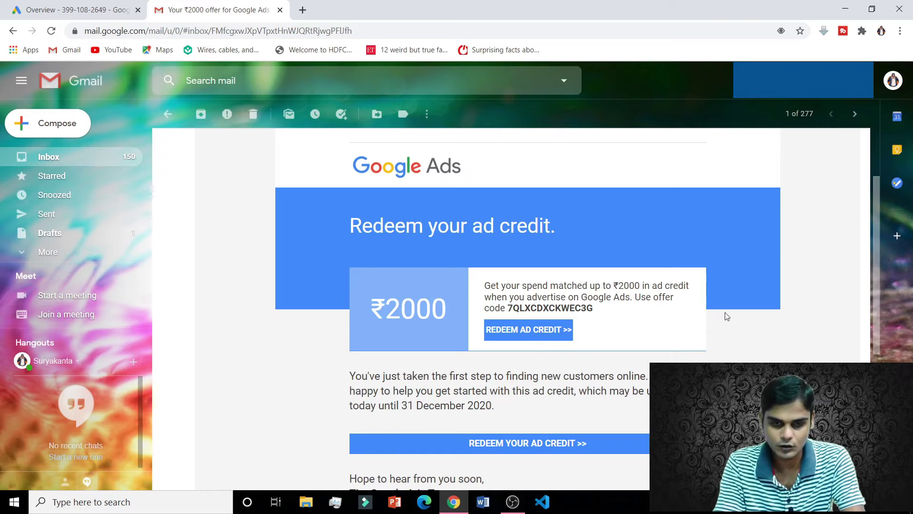
pyautogui.click(69, 5)
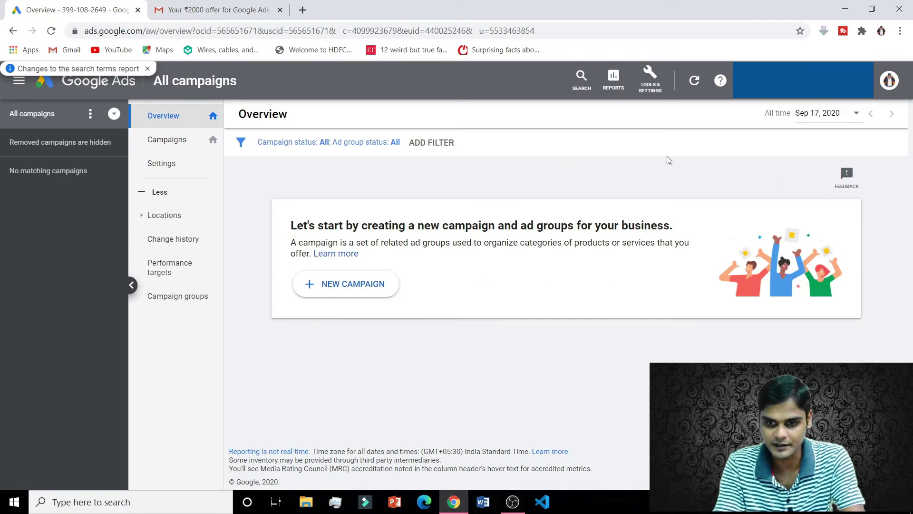
pyautogui.click(653, 80)
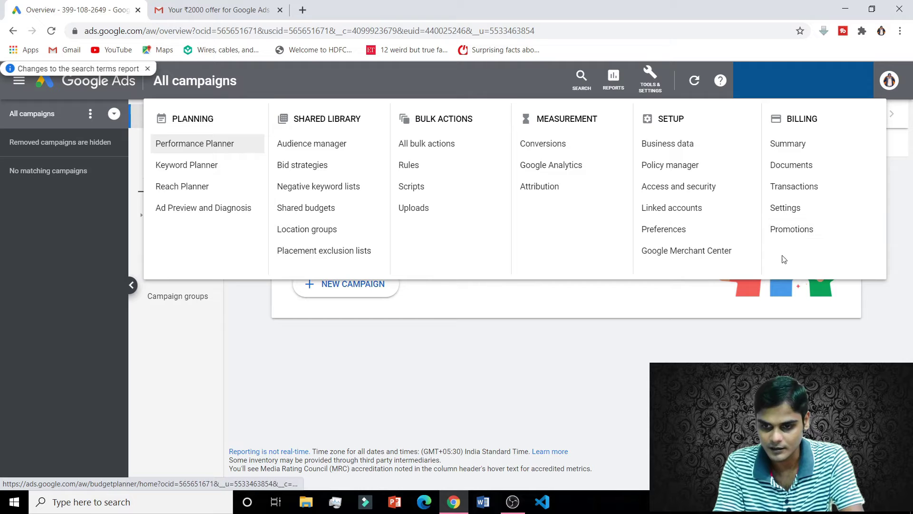
pyautogui.click(796, 235)
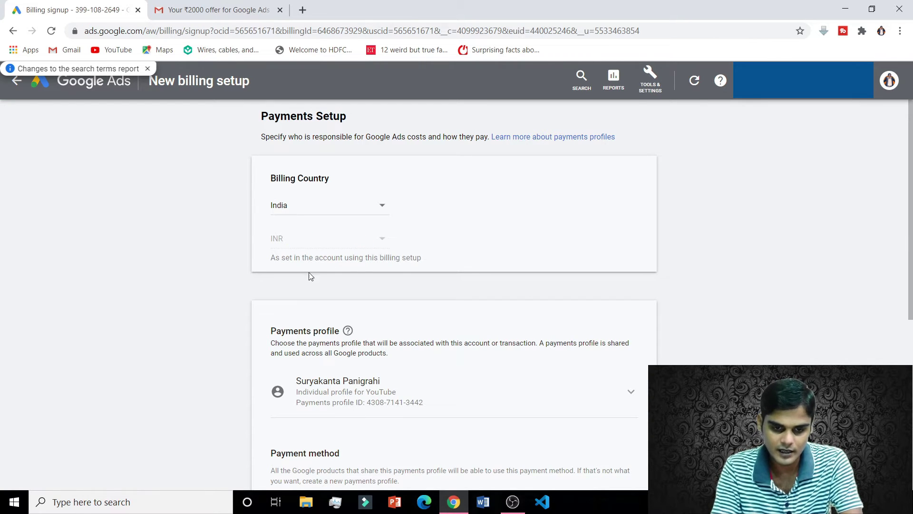
# Choose to create a new payments profile instead of using the existing YouTube profile.
pyautogui.scroll(-3, 310, 276)
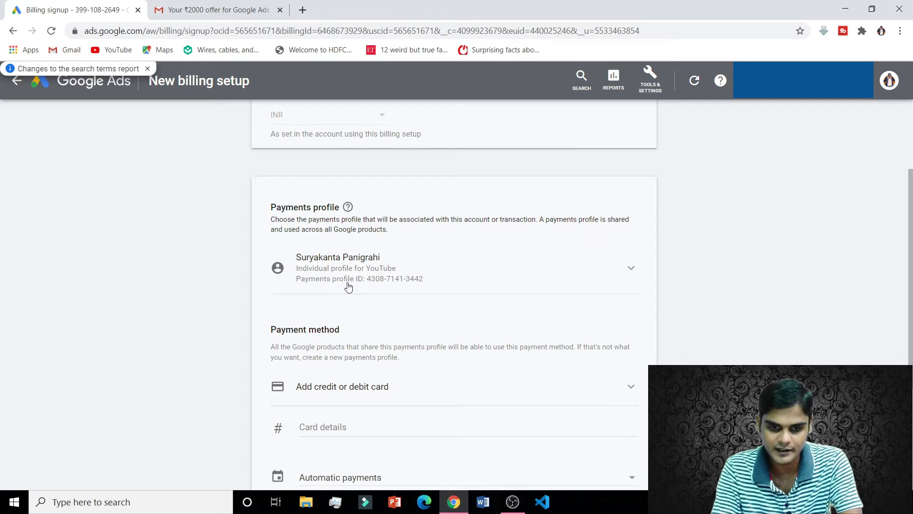
pyautogui.click(560, 282)
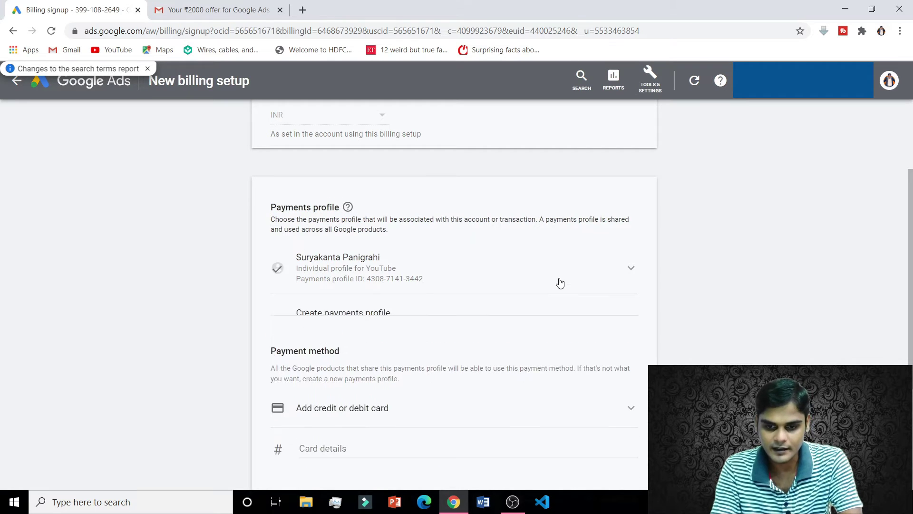
pyautogui.click(342, 323)
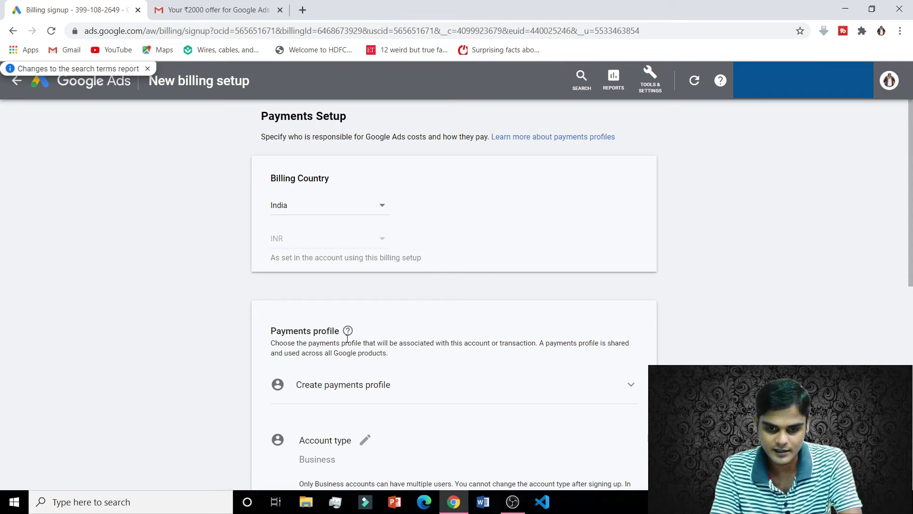
# Set the new payments profile's account type to Individual.
pyautogui.scroll(-2, 536, 340)
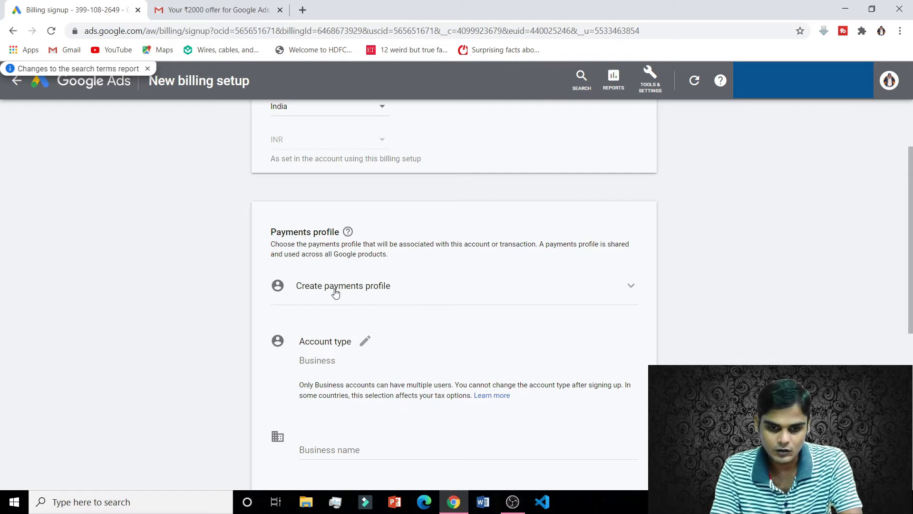
pyautogui.scroll(-2, 359, 352)
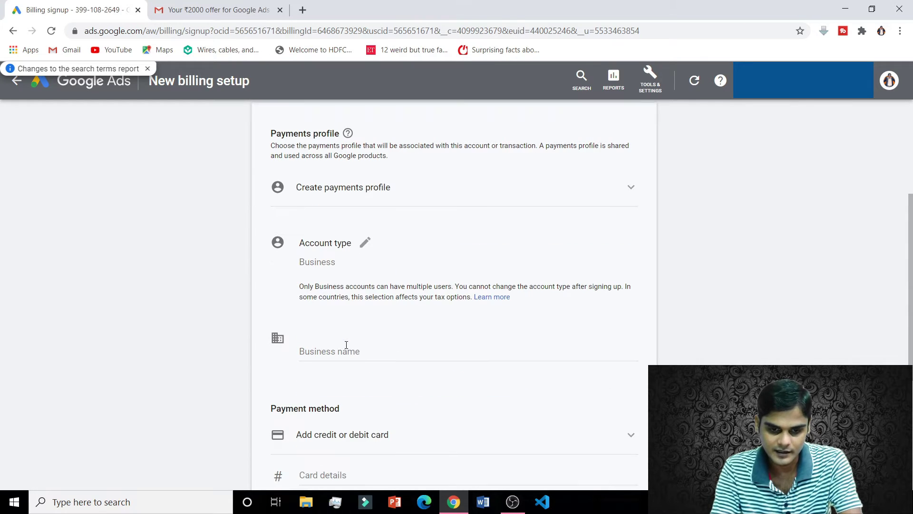
pyautogui.click(325, 263)
pyautogui.click(545, 268)
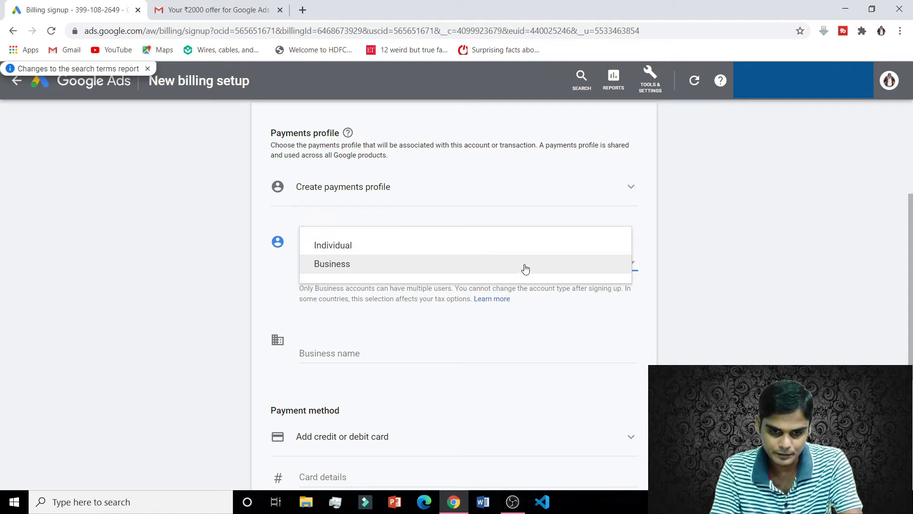
pyautogui.click(429, 254)
# Change the payment method to Google Pay / BHIM UPI and review the name and address fields.
pyautogui.scroll(-2, 517, 295)
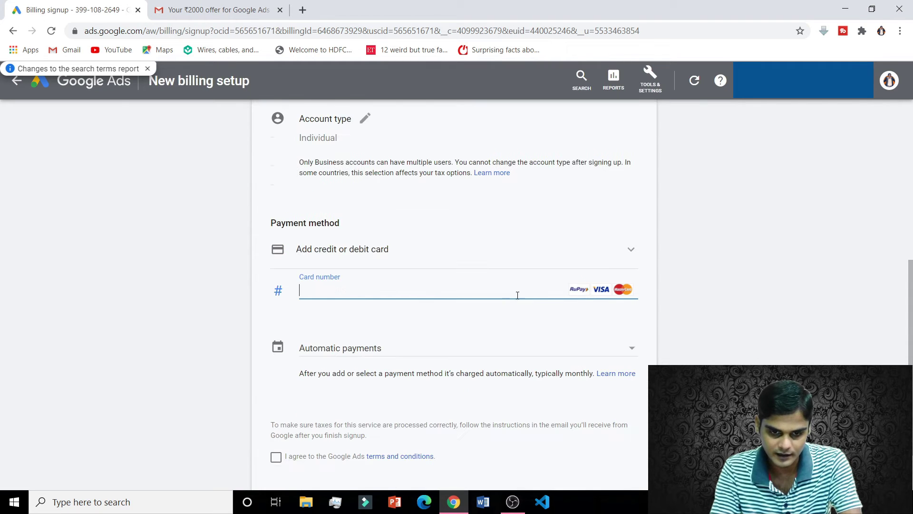
pyautogui.click(555, 250)
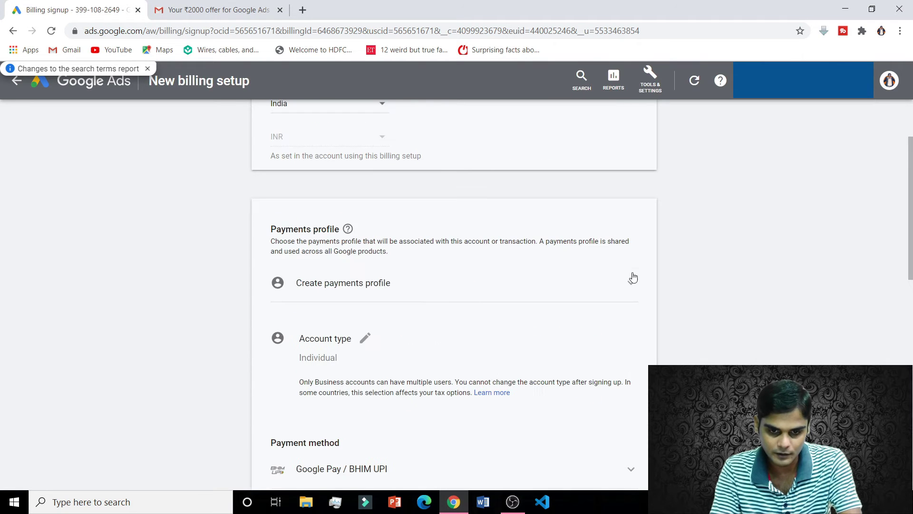
pyautogui.scroll(-2, 435, 294)
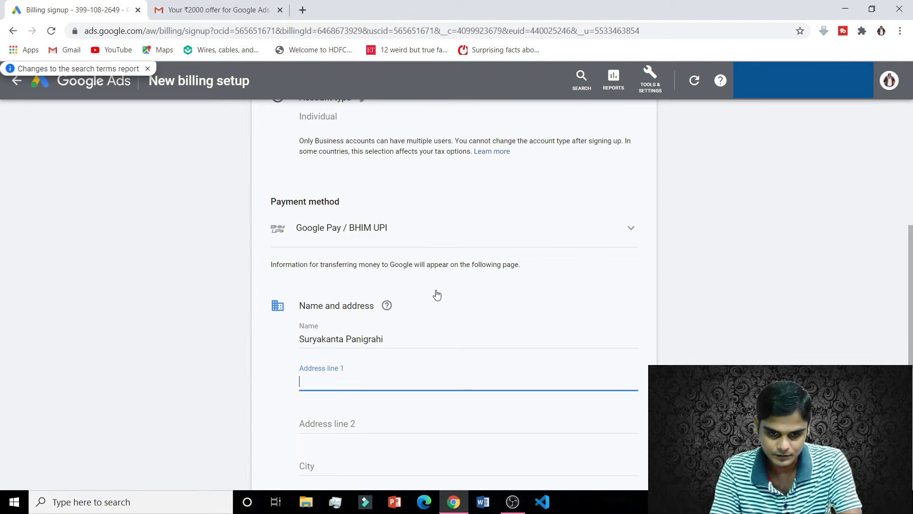
pyautogui.scroll(-2, 461, 300)
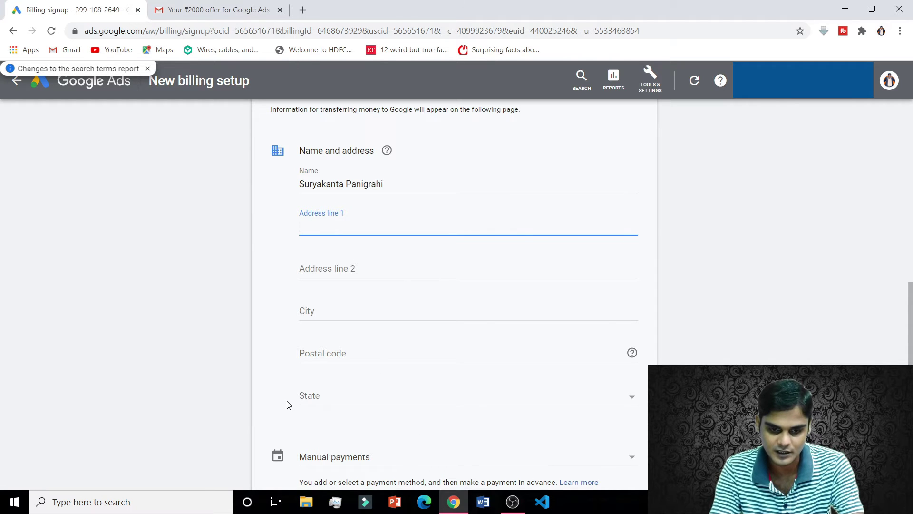
pyautogui.scroll(-2, 483, 401)
pyautogui.scroll(4, 484, 401)
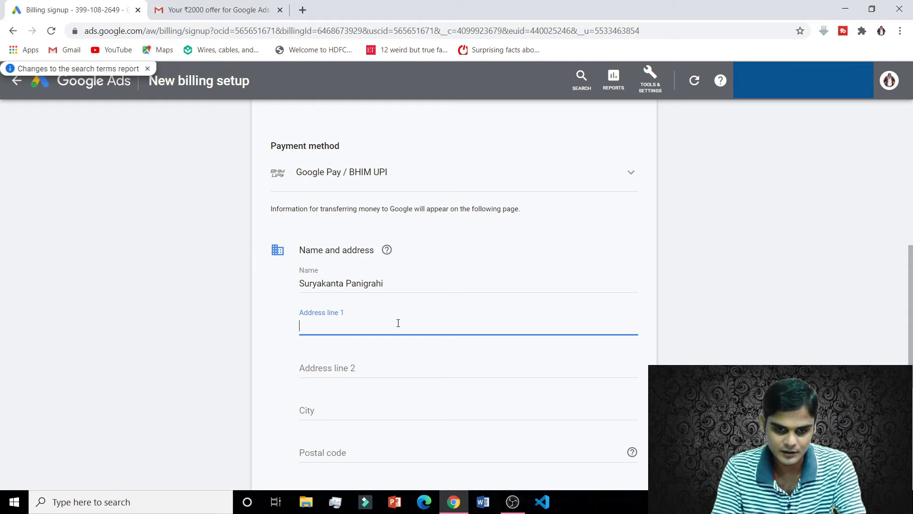
# Set the billing payment type to Manual payments and agree to the Google Ads terms and conditions.
pyautogui.scroll(-2, 398, 322)
pyautogui.click(550, 287)
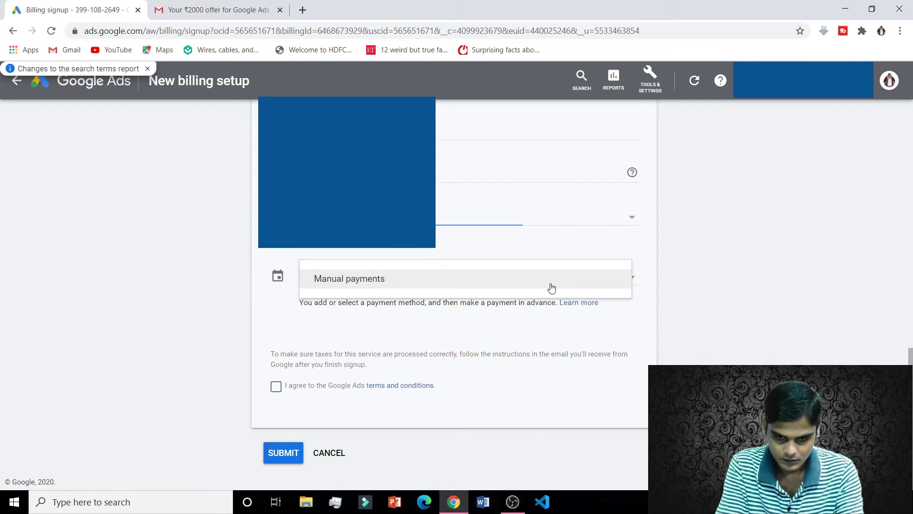
pyautogui.click(369, 281)
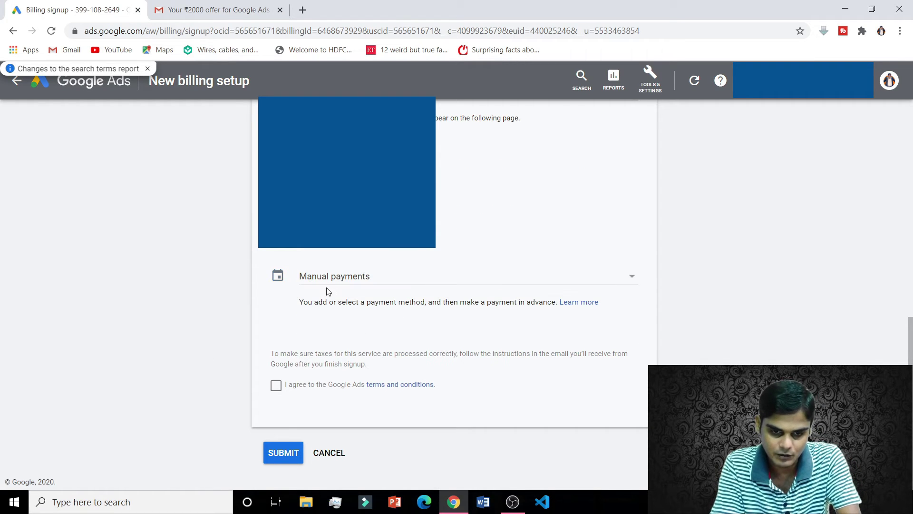
pyautogui.click(277, 386)
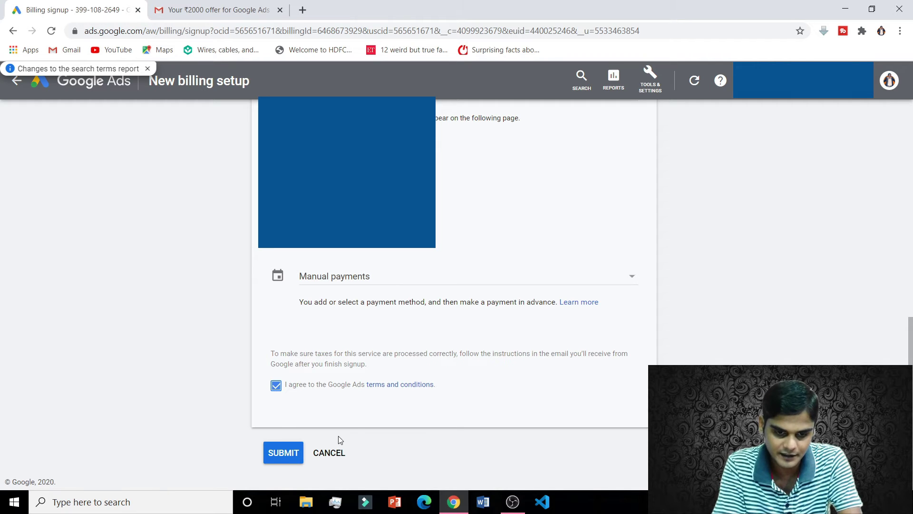
# Submit the billing signup and complete the UPI transfer transaction.
pyautogui.click(281, 456)
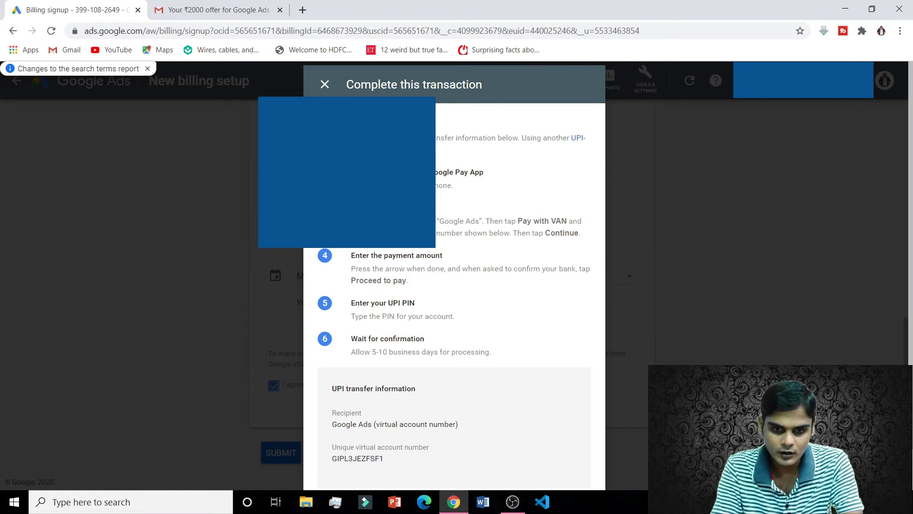
pyautogui.scroll(-1, 428, 404)
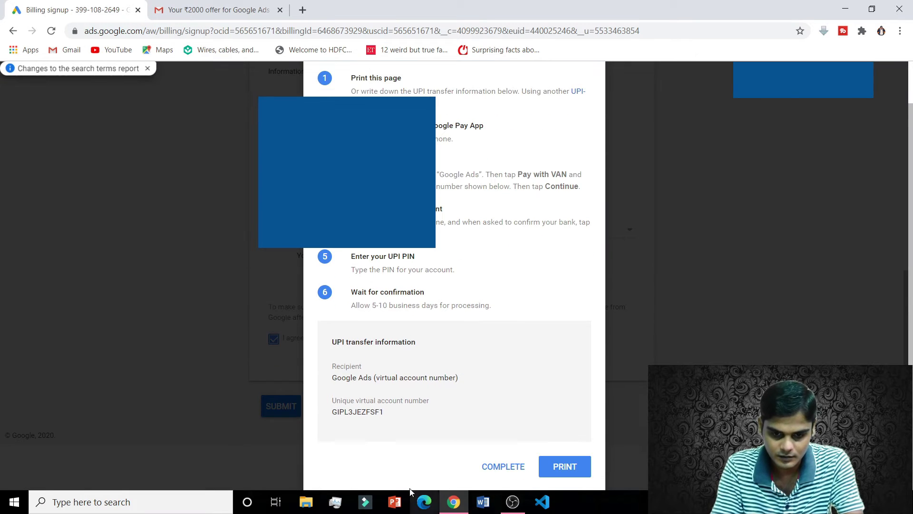
pyautogui.click(498, 466)
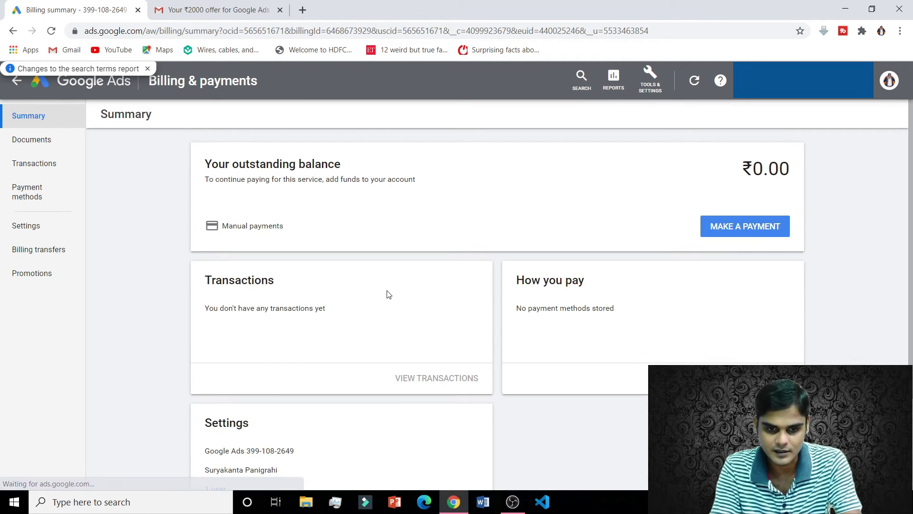
# Open the billing Promotions page and start adding a promotional code.
pyautogui.click(650, 80)
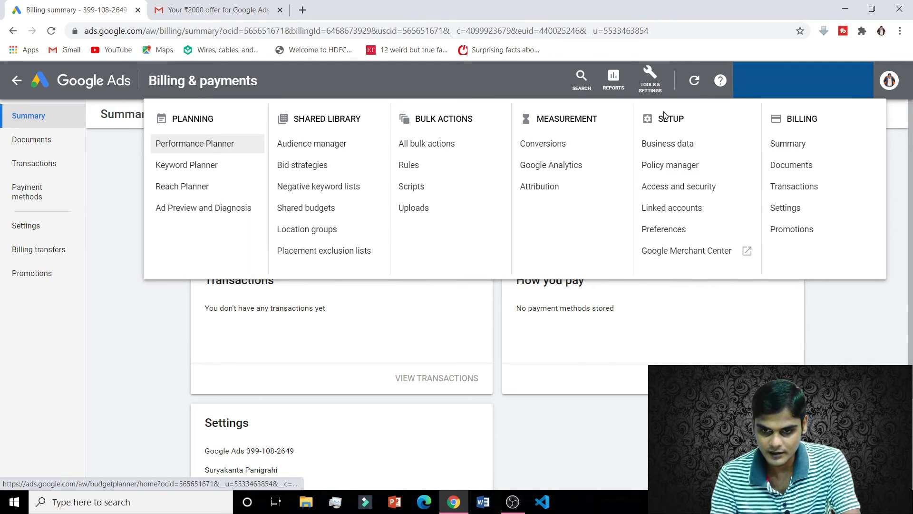
pyautogui.click(803, 229)
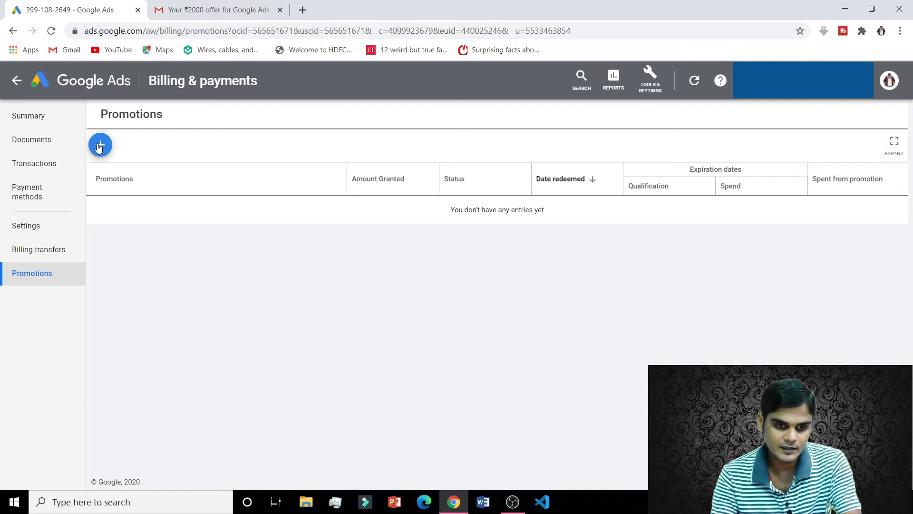
pyautogui.click(101, 145)
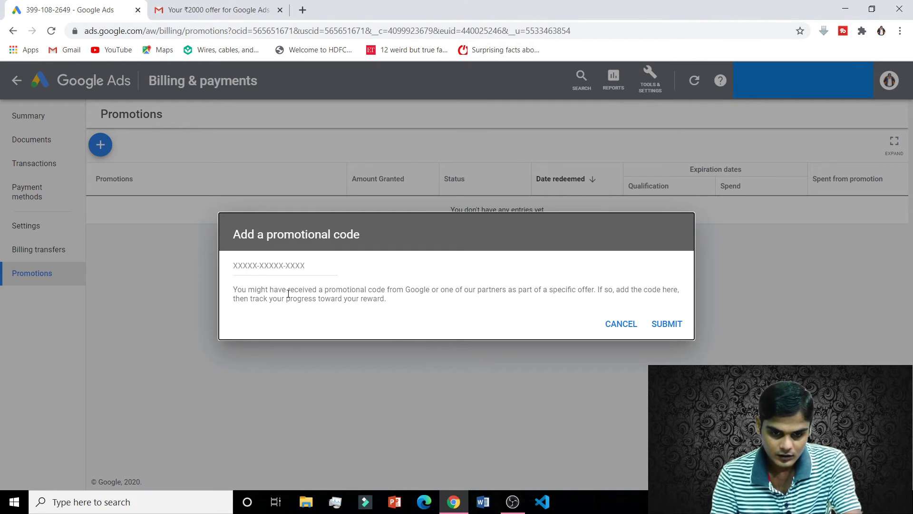
pyautogui.click(244, 265)
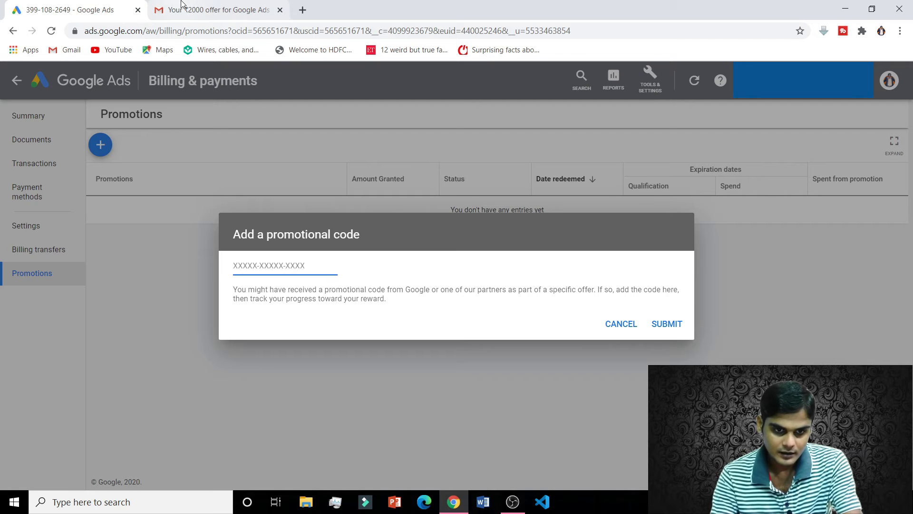
# Copy the offer code from the Rs.2000 ad credit email in Gmail and submit it as the promotional code in Google Ads.
pyautogui.click(210, 10)
pyautogui.moveTo(507, 308); pyautogui.dragTo(593, 308)
pyautogui.hotkey('ctrl', 'c')
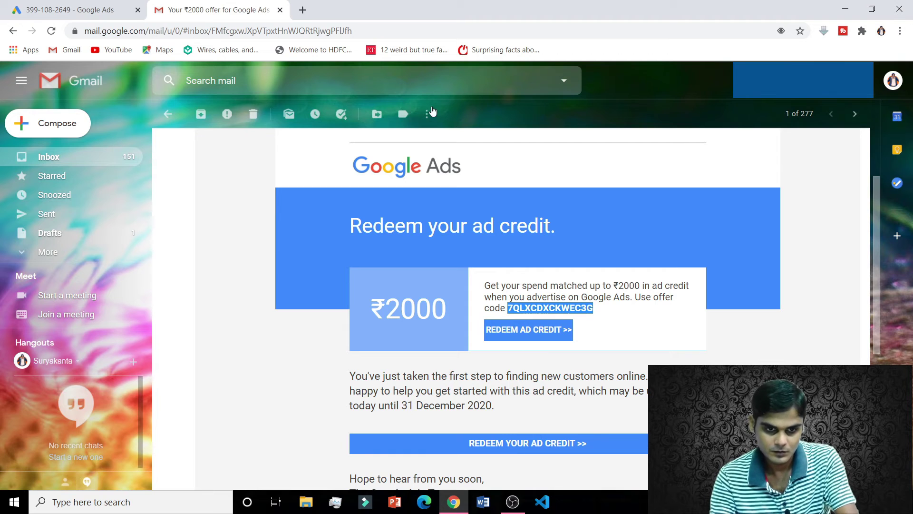
pyautogui.click(107, 7)
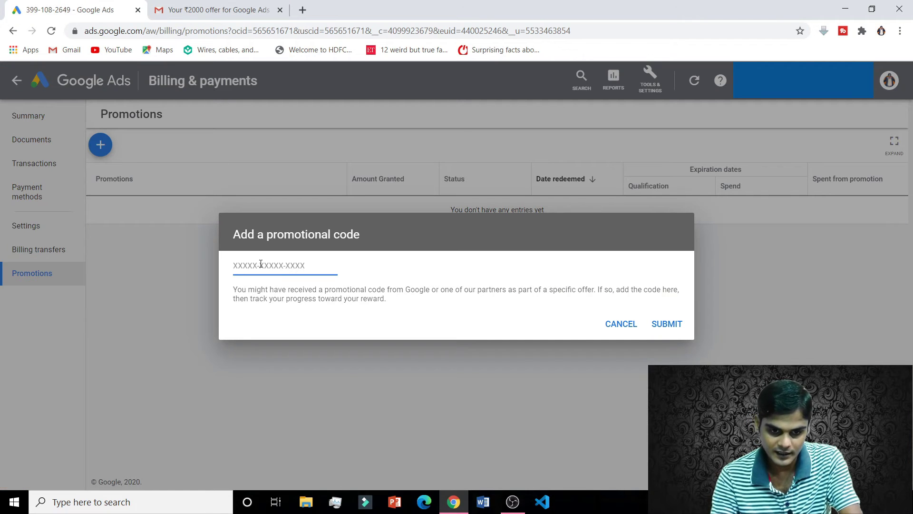
pyautogui.hotkey('ctrl', 'v')
pyautogui.click(666, 324)
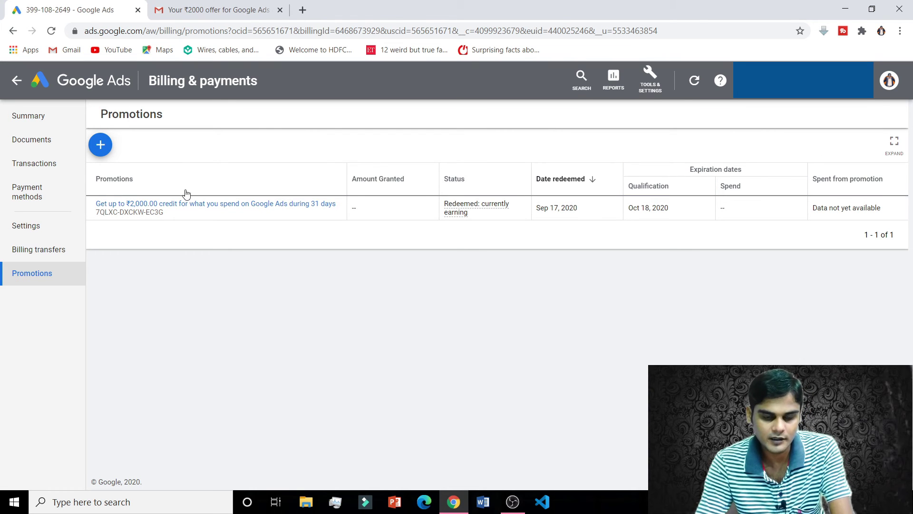
# Start a payment from the billing Summary page and choose Link Paytm wallet as the payment method.
pyautogui.click(30, 118)
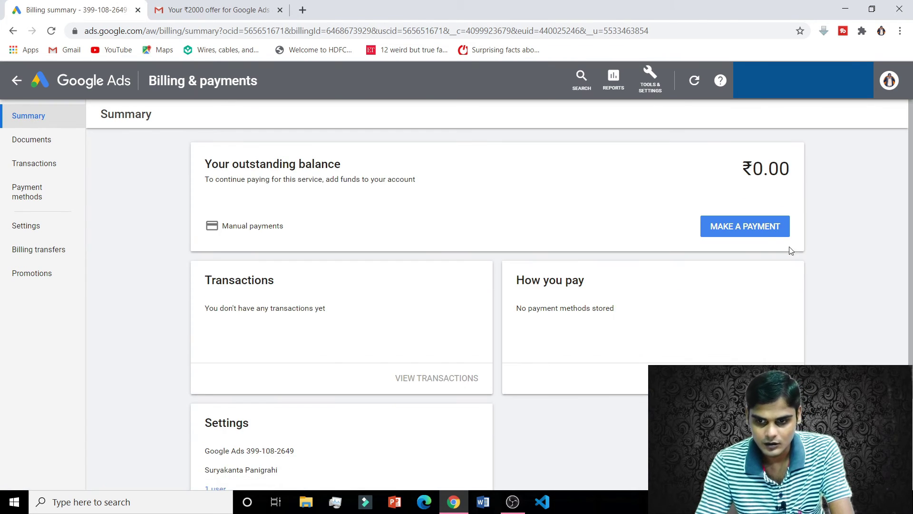
pyautogui.click(761, 227)
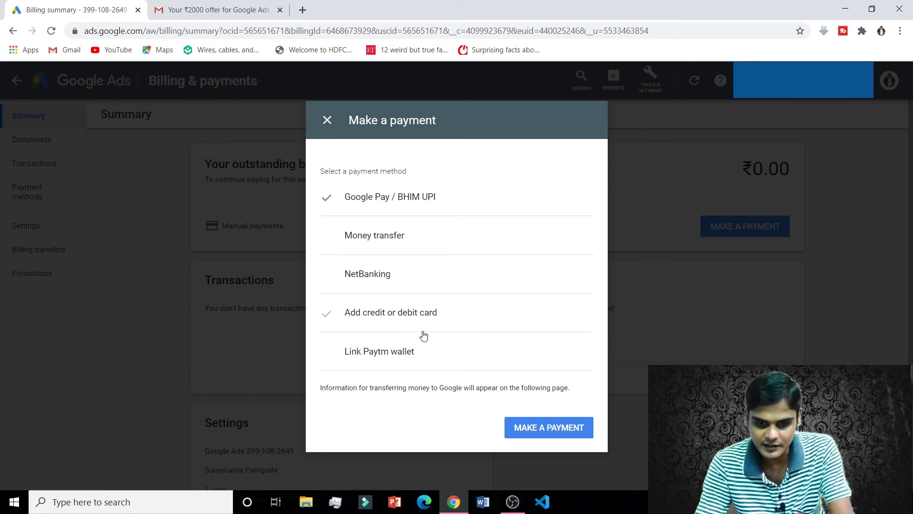
pyautogui.click(411, 359)
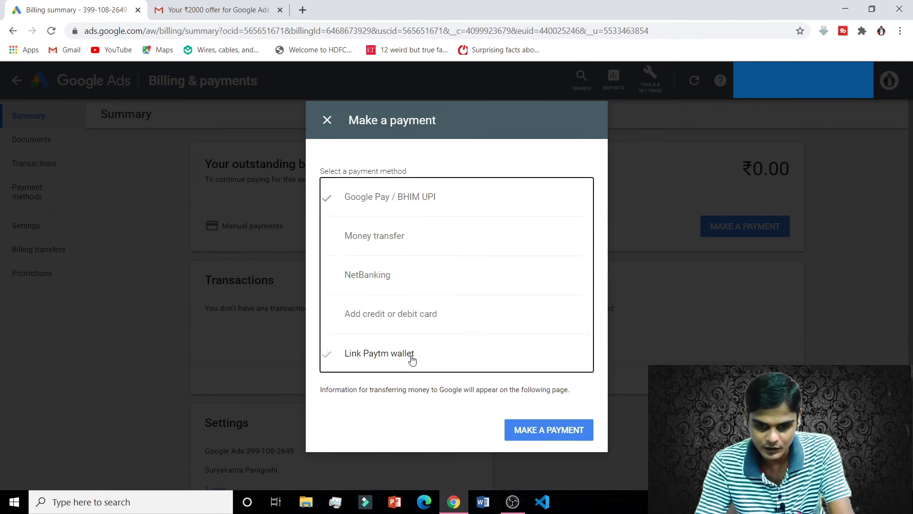